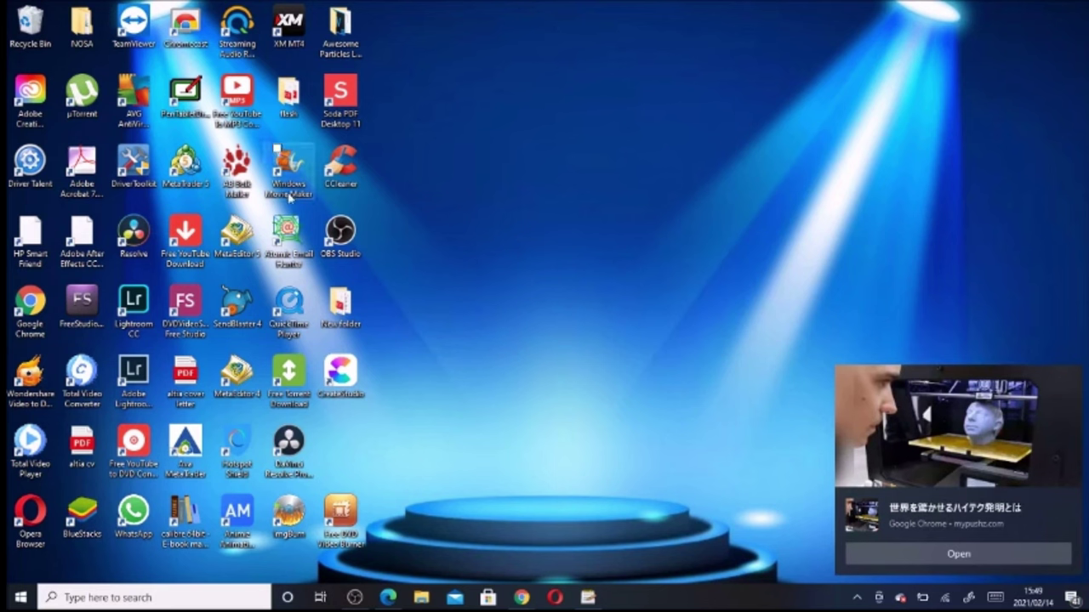
# - Search the Start menu for 'file explorer' and launch File Explorer at Quick access
pyautogui.click(21, 599)
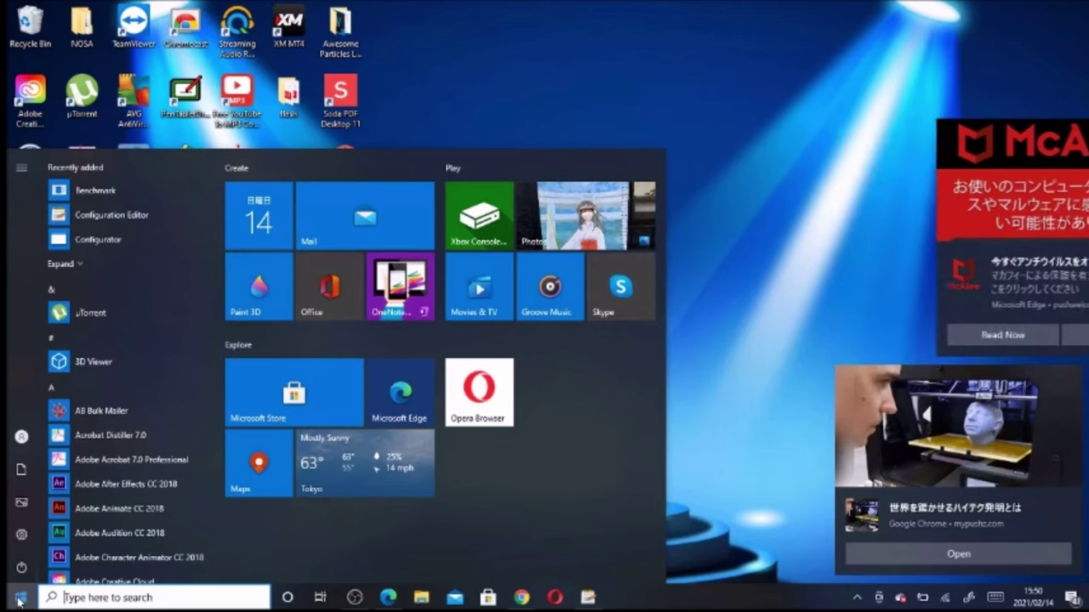
pyautogui.write('file ')
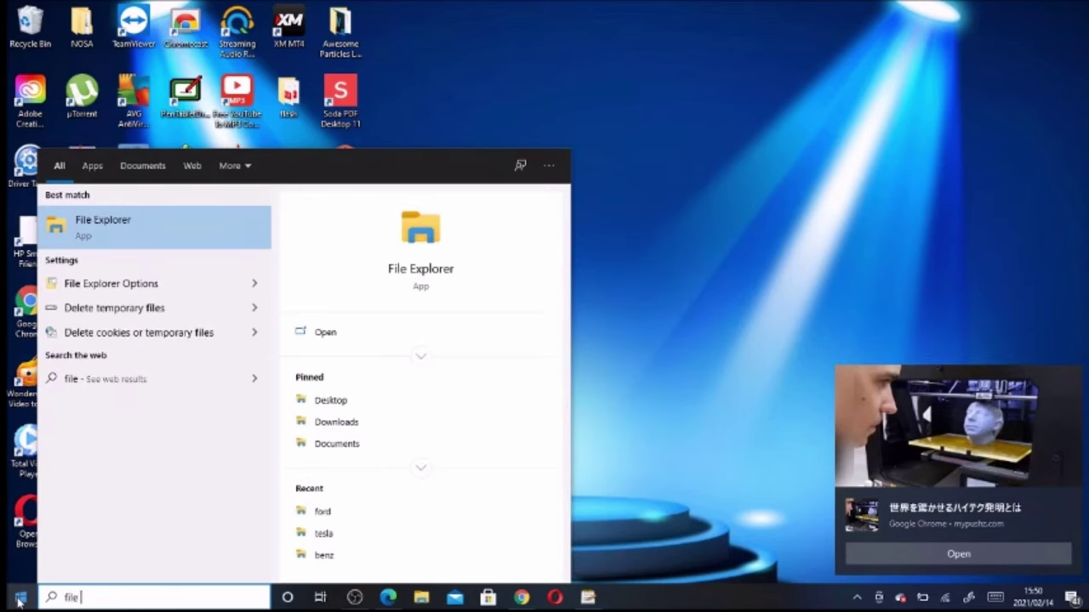
pyautogui.write('expl')
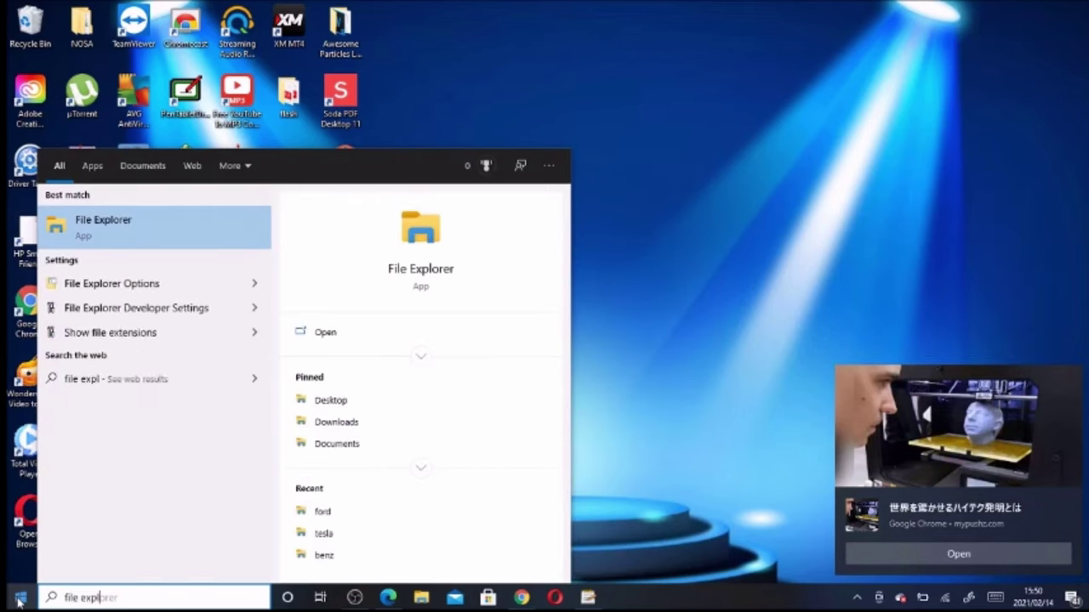
pyautogui.write('orer')
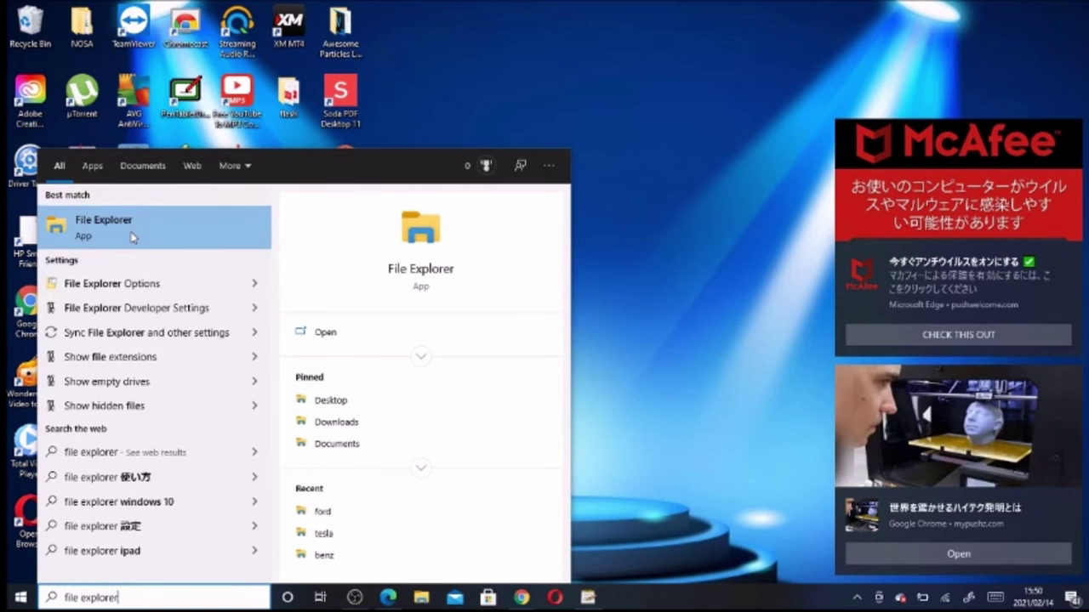
pyautogui.click(132, 238)
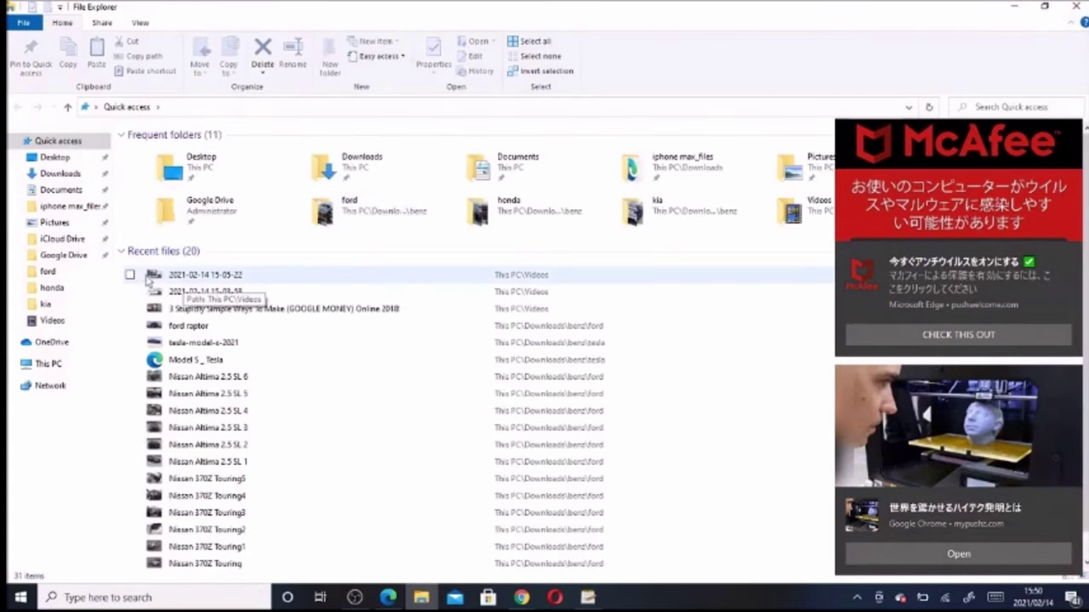
# - Collapse Recent files and show the View ribbon's Options dropdown in File Explorer
pyautogui.click(123, 251)
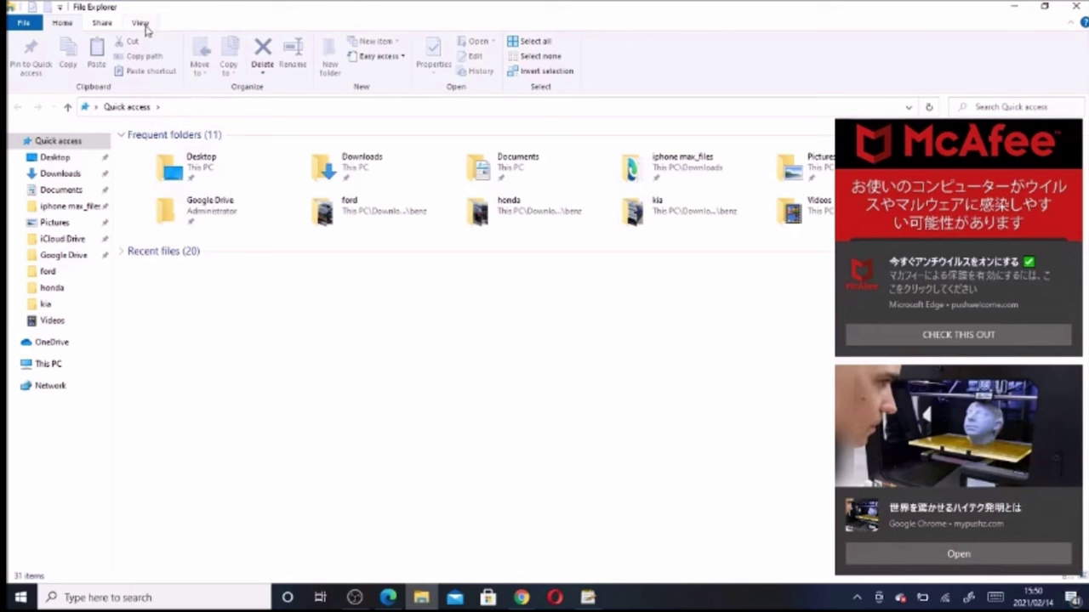
pyautogui.click(142, 26)
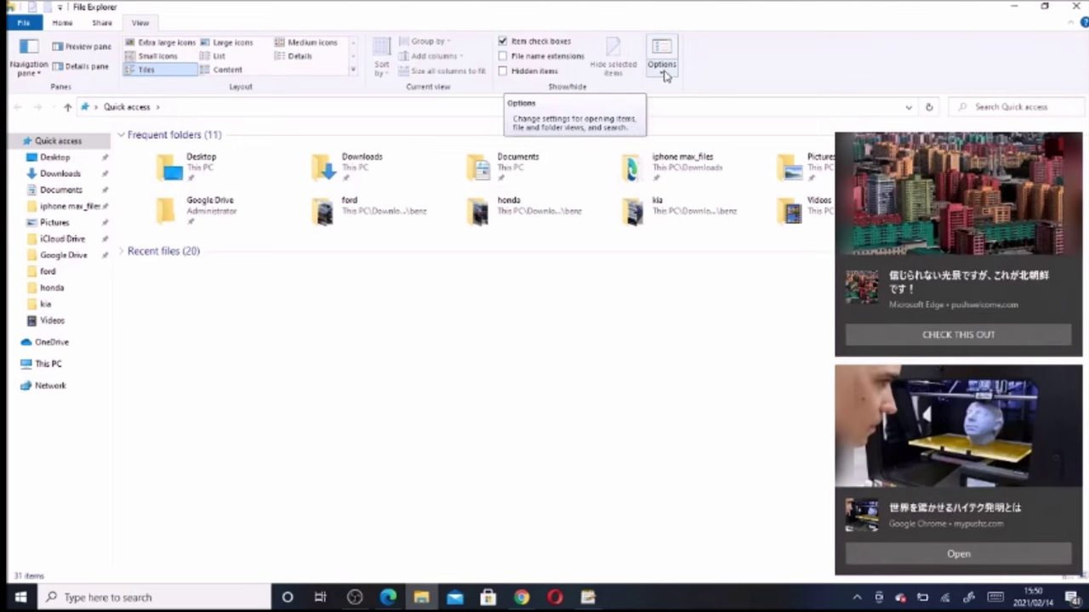
pyautogui.click(662, 75)
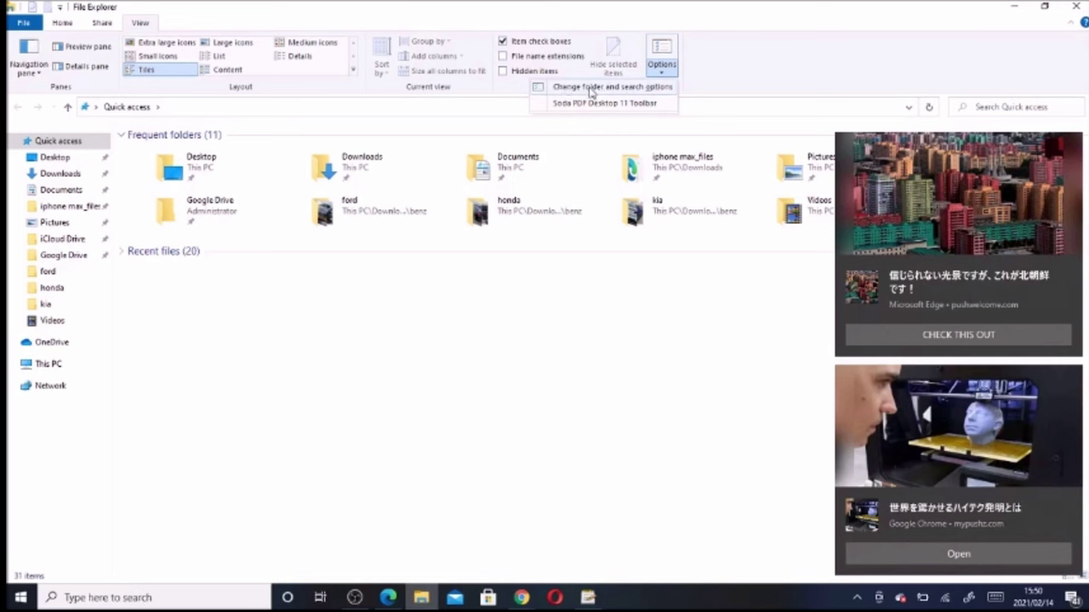
# - Uncheck 'Show sync provider notifications' in Folder Options, apply it, and close Explorer
pyautogui.click(591, 88)
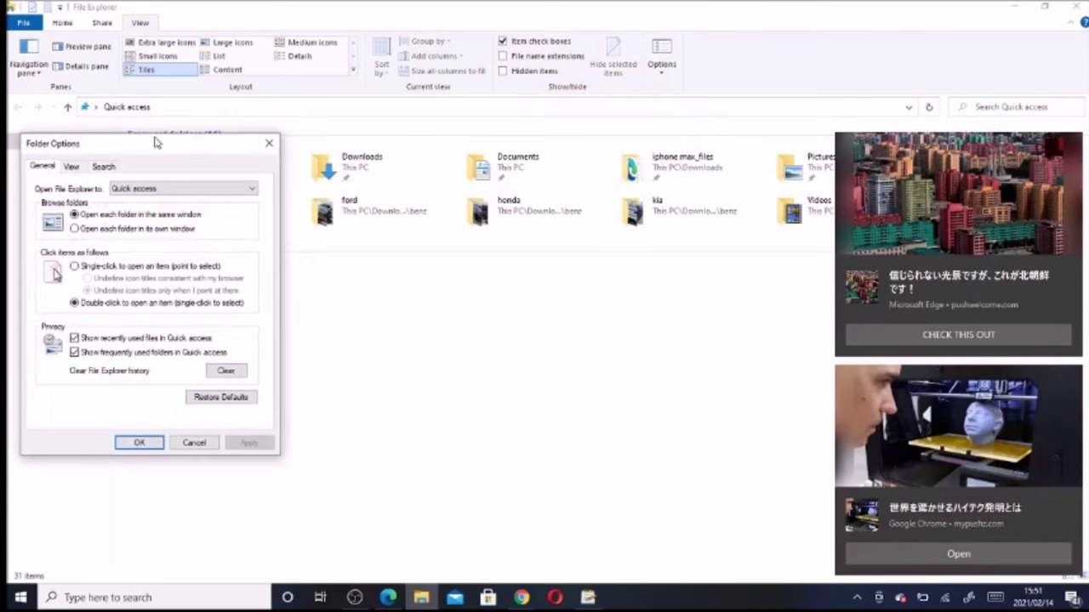
pyautogui.moveTo(156, 143); pyautogui.dragTo(417, 94)
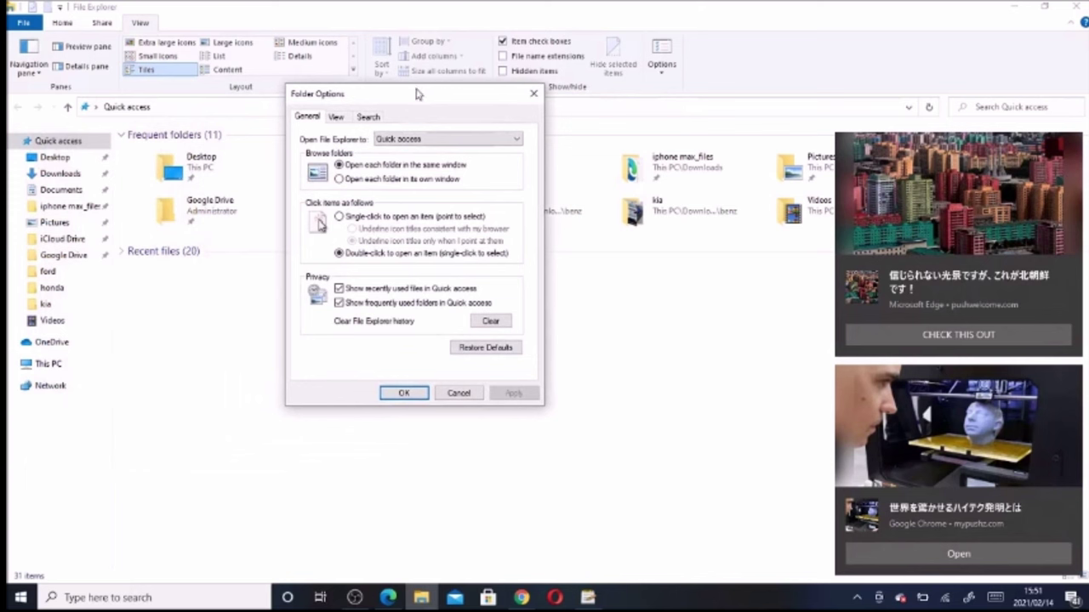
pyautogui.click(336, 119)
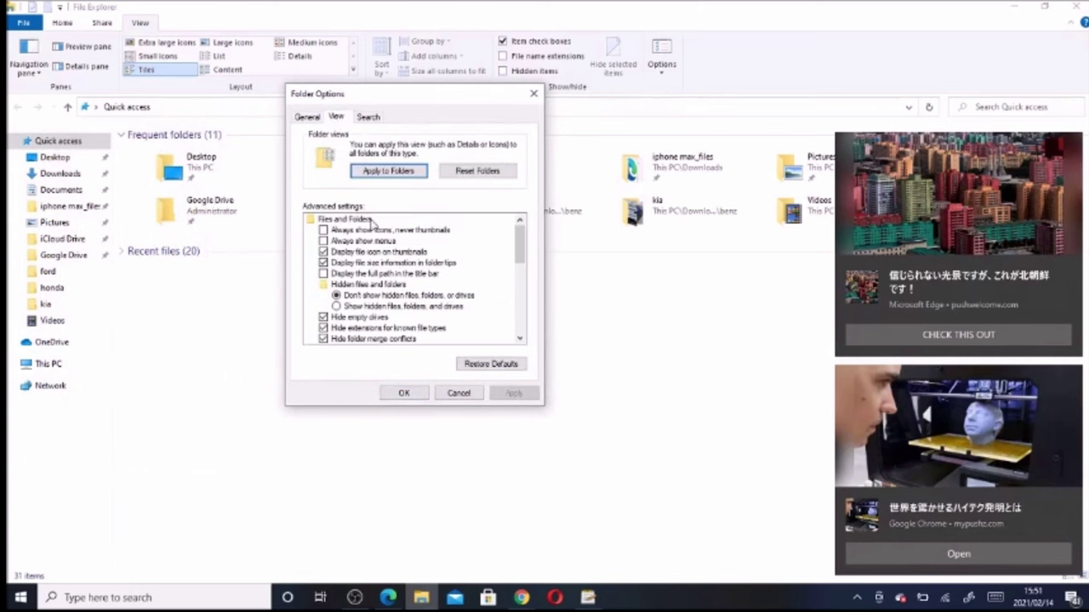
pyautogui.scroll(-1, 372, 226)
pyautogui.scroll(-1, 377, 237)
pyautogui.scroll(-1, 379, 241)
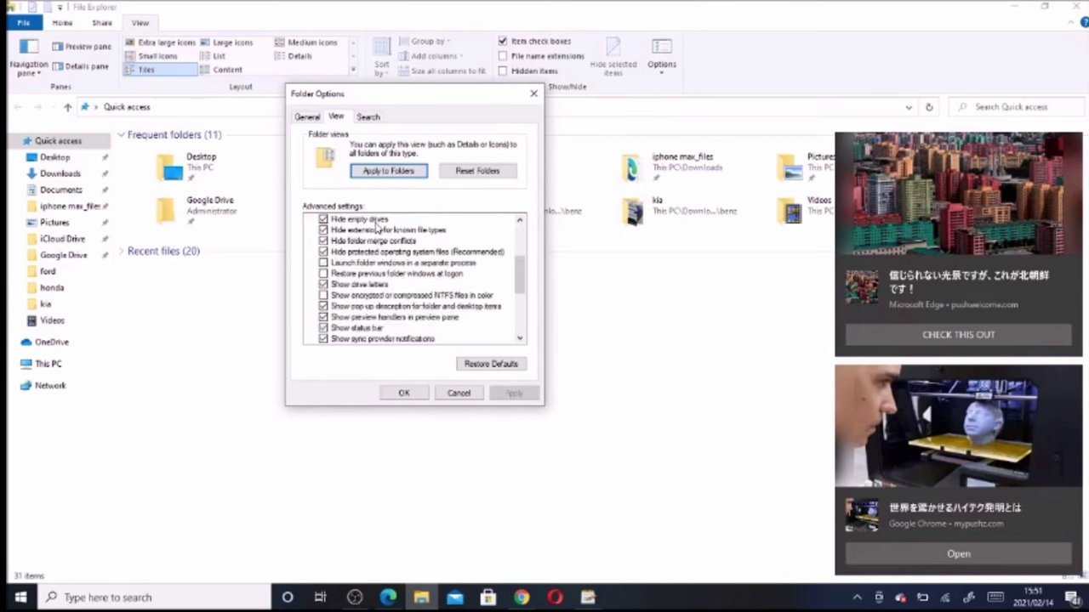
pyautogui.scroll(-1, 377, 225)
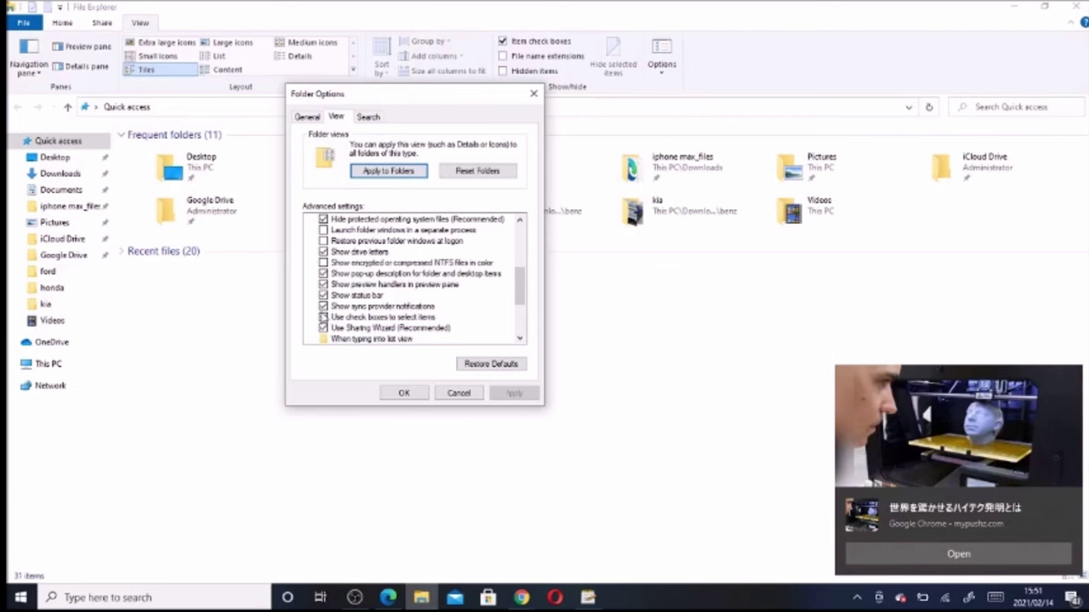
pyautogui.click(324, 308)
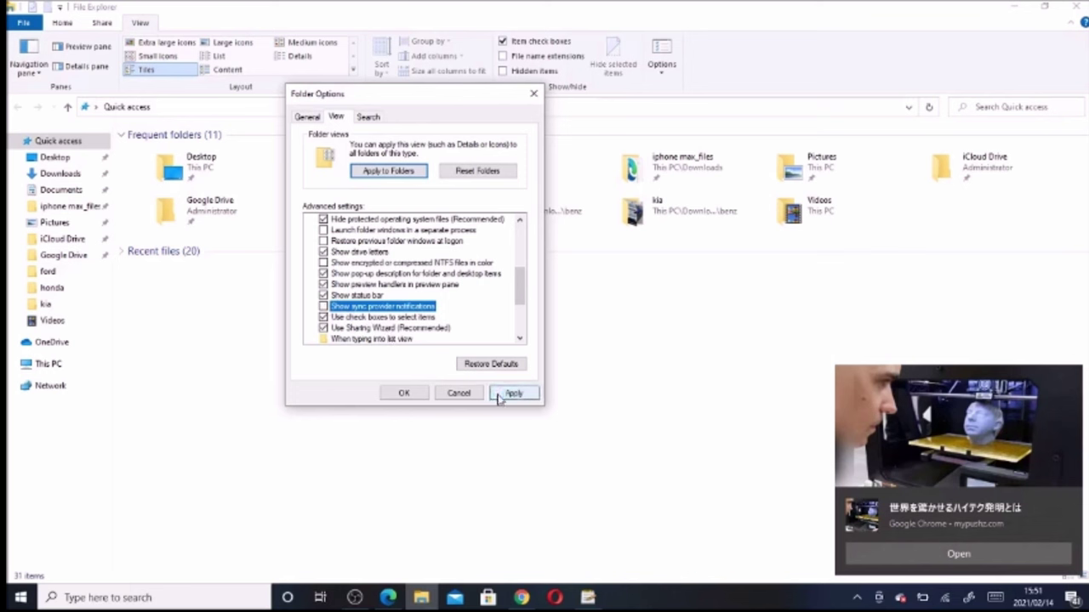
pyautogui.click(499, 395)
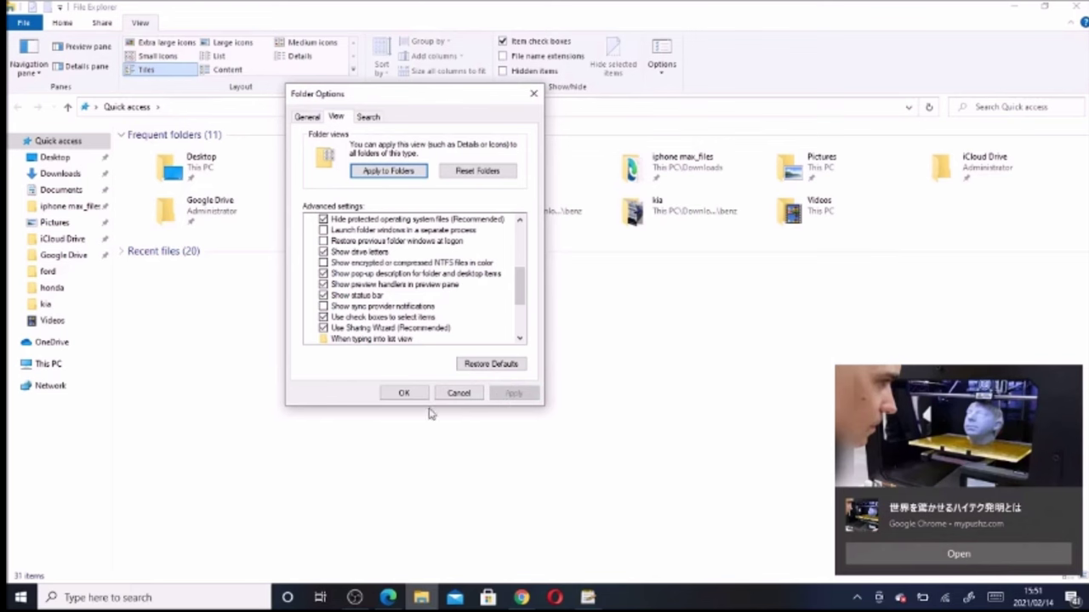
pyautogui.click(405, 394)
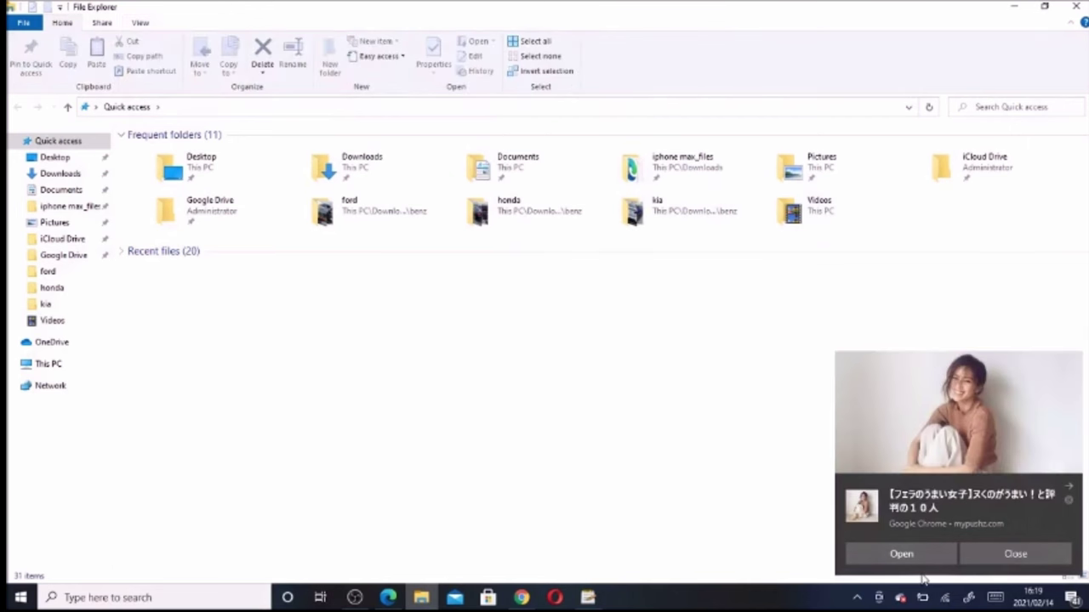
pyautogui.click(1078, 6)
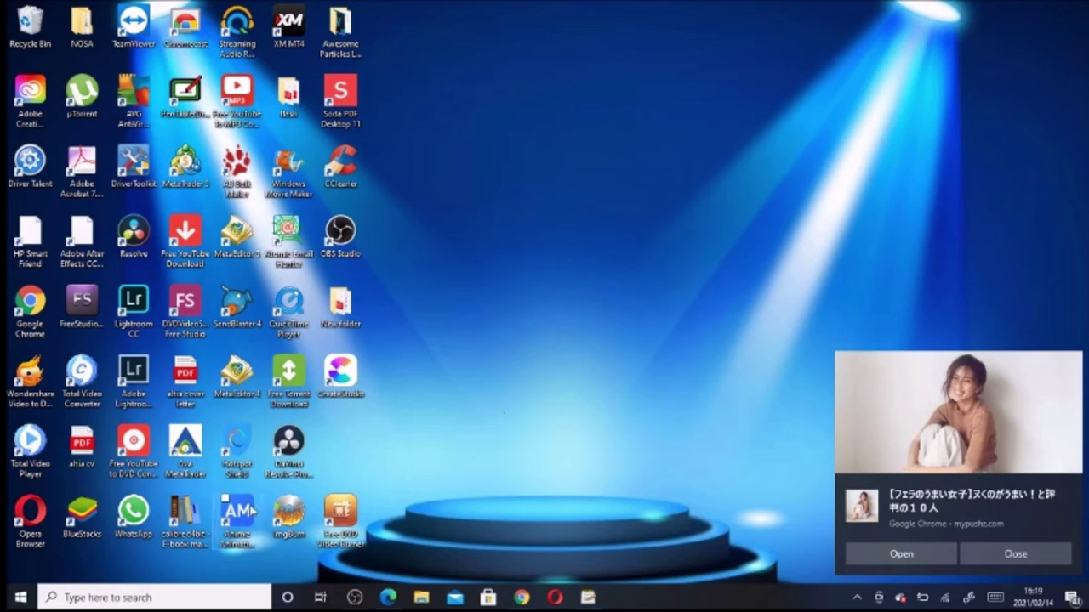
# - Clear the taskbar search text and launch Settings from the Start menu gear icon
pyautogui.click(219, 597)
pyautogui.write('se')
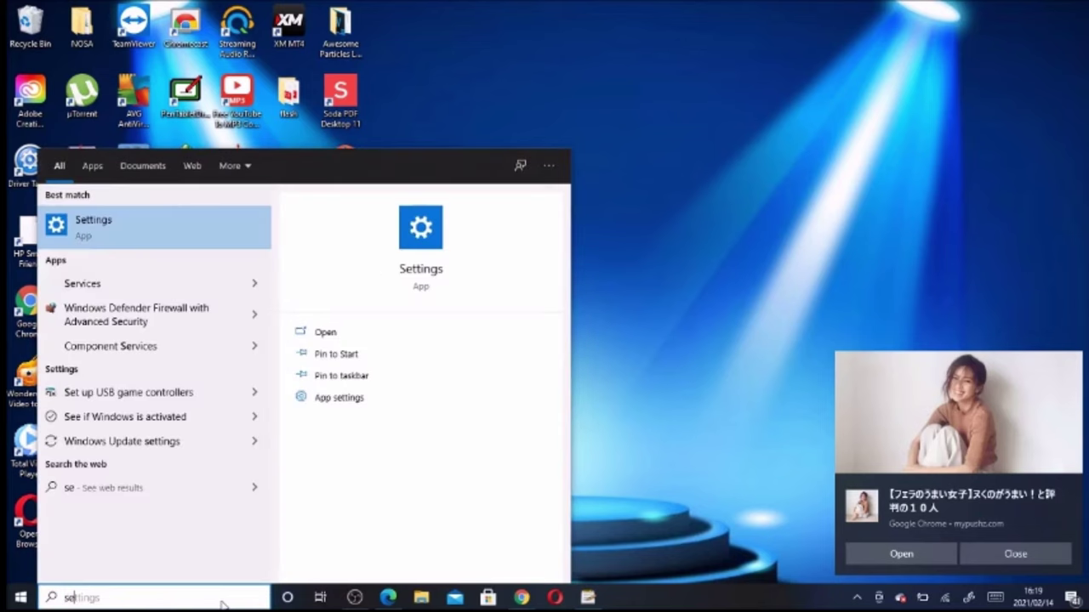
pyautogui.press('BackSpace')
pyautogui.press('BackSpace')
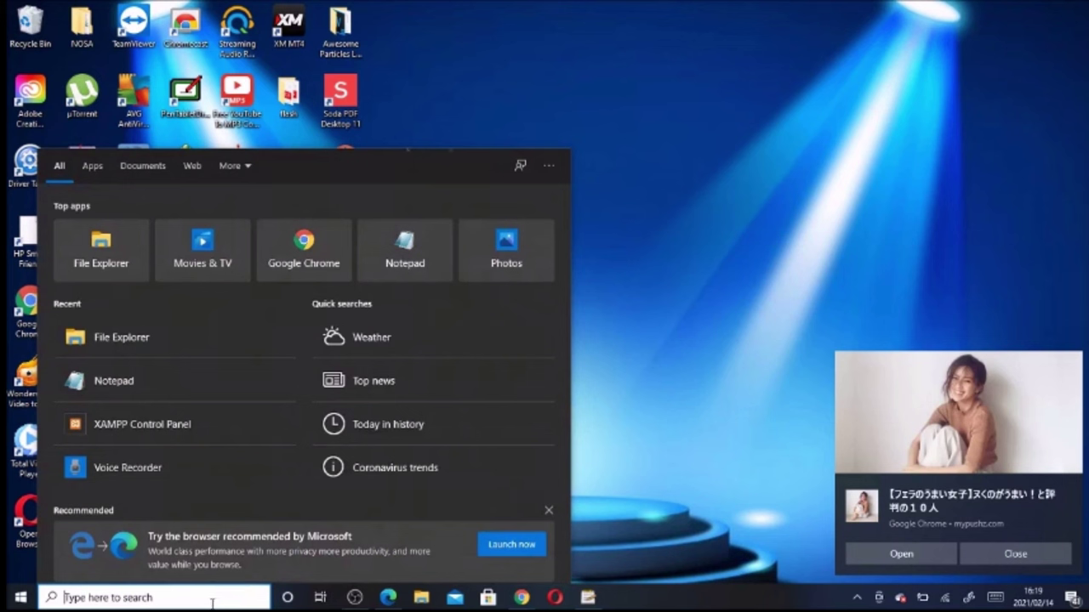
pyautogui.click(20, 597)
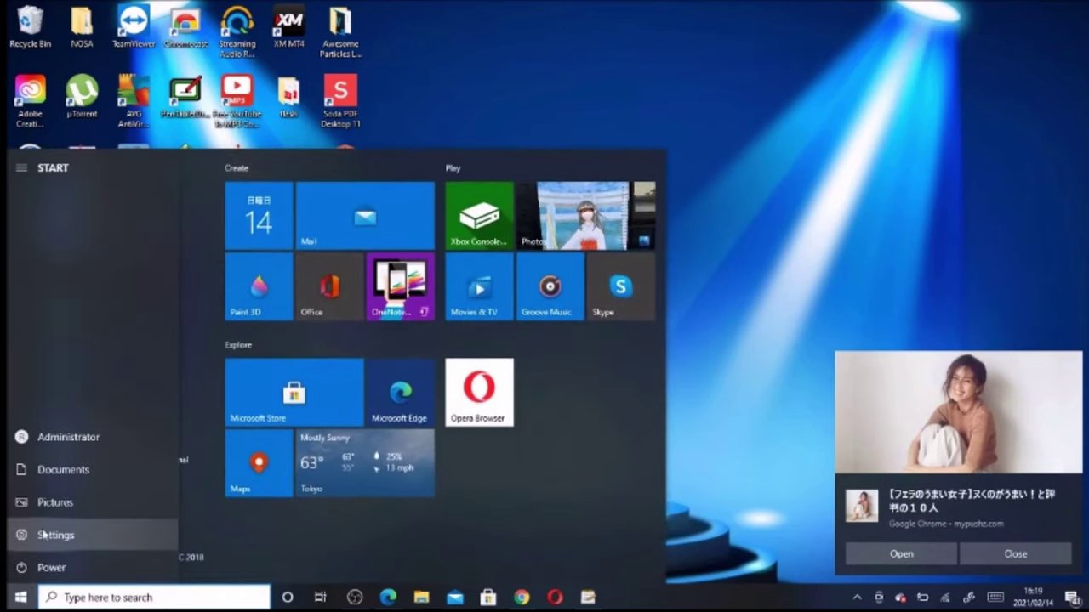
pyautogui.moveTo(22, 535)
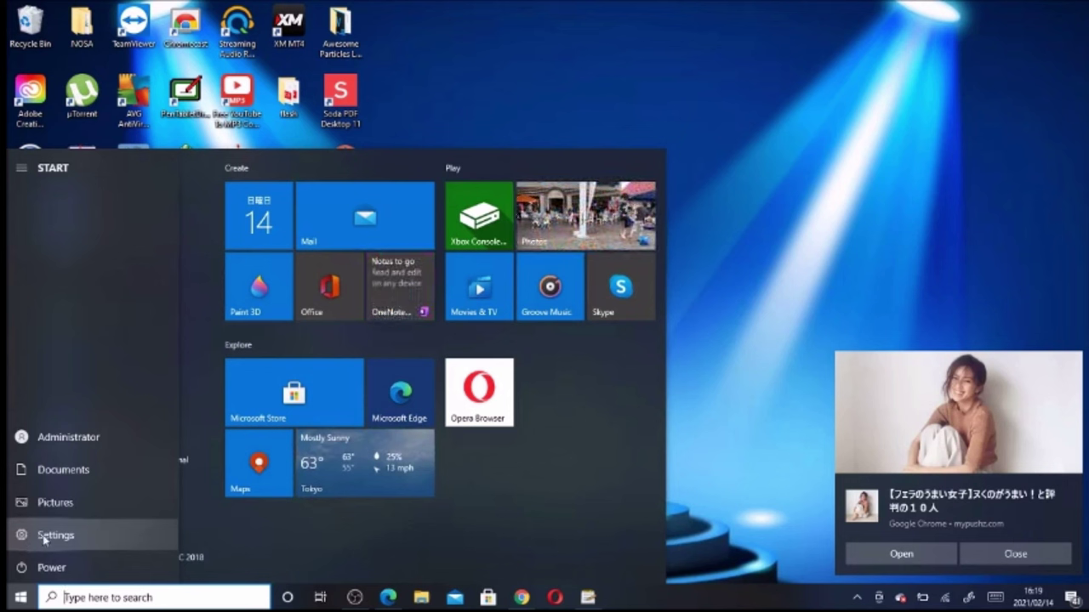
pyautogui.click(45, 536)
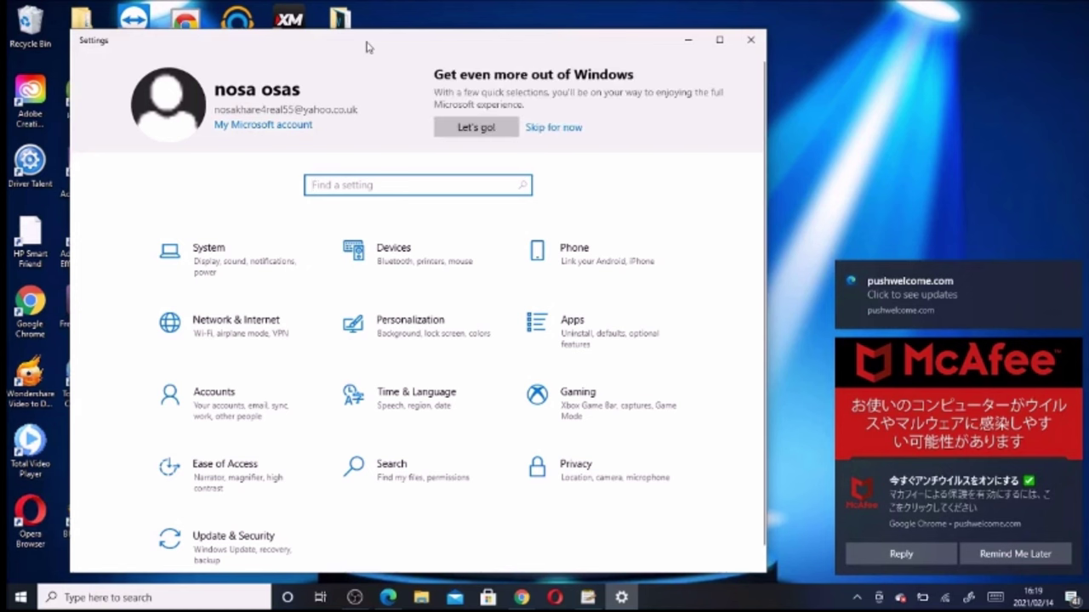
# - Nudge the Settings window and enter the Personalization category's Background page
pyautogui.moveTo(380, 43); pyautogui.dragTo(398, 38)
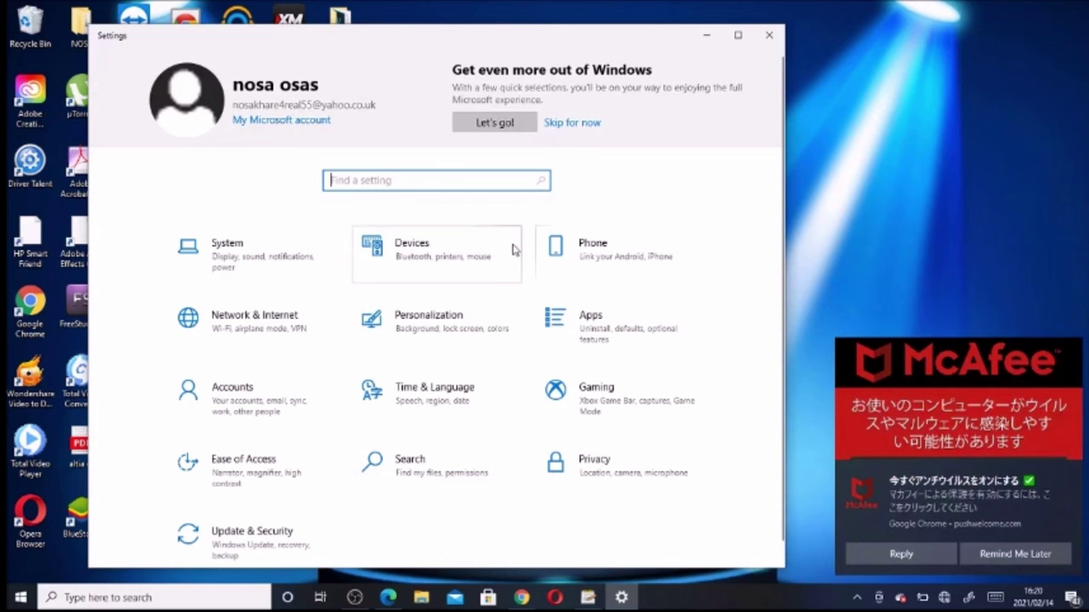
pyautogui.click(430, 321)
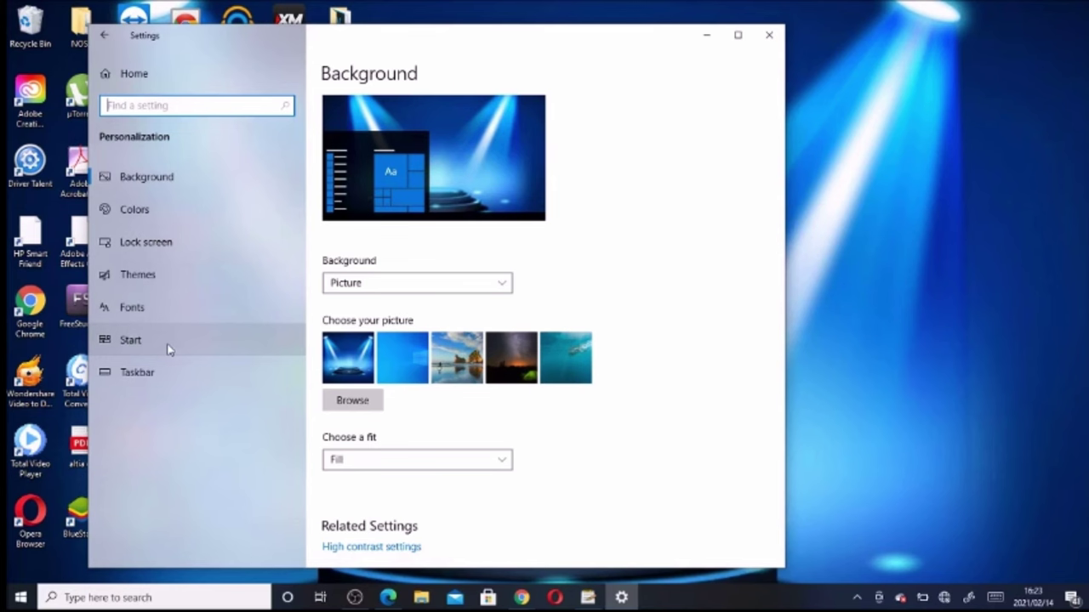
# - Switch 'Show suggestions occasionally in Start' to Off on the Start page
pyautogui.click(168, 349)
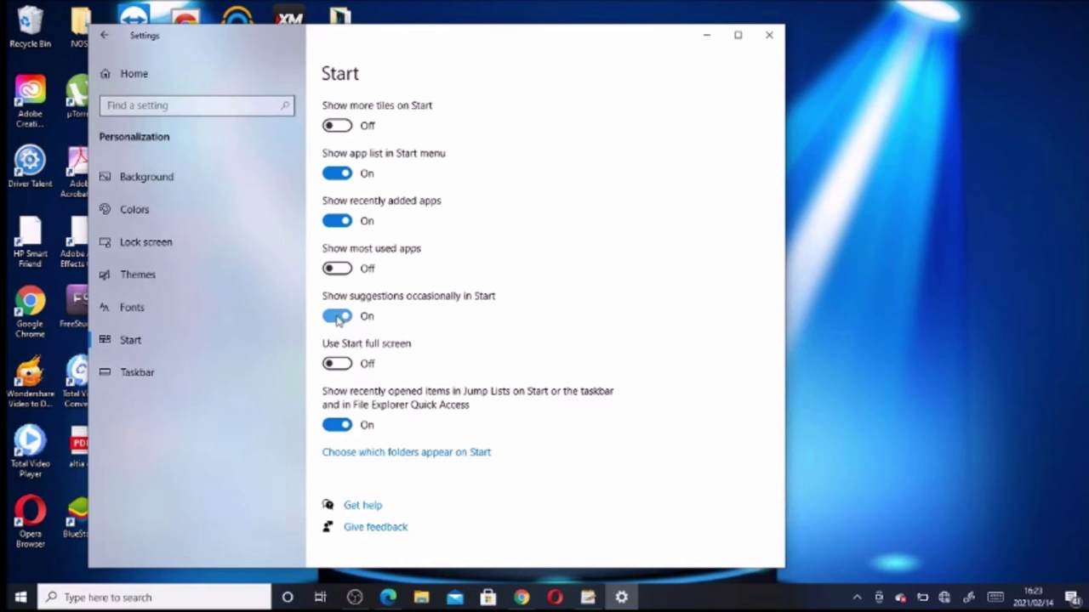
pyautogui.click(338, 317)
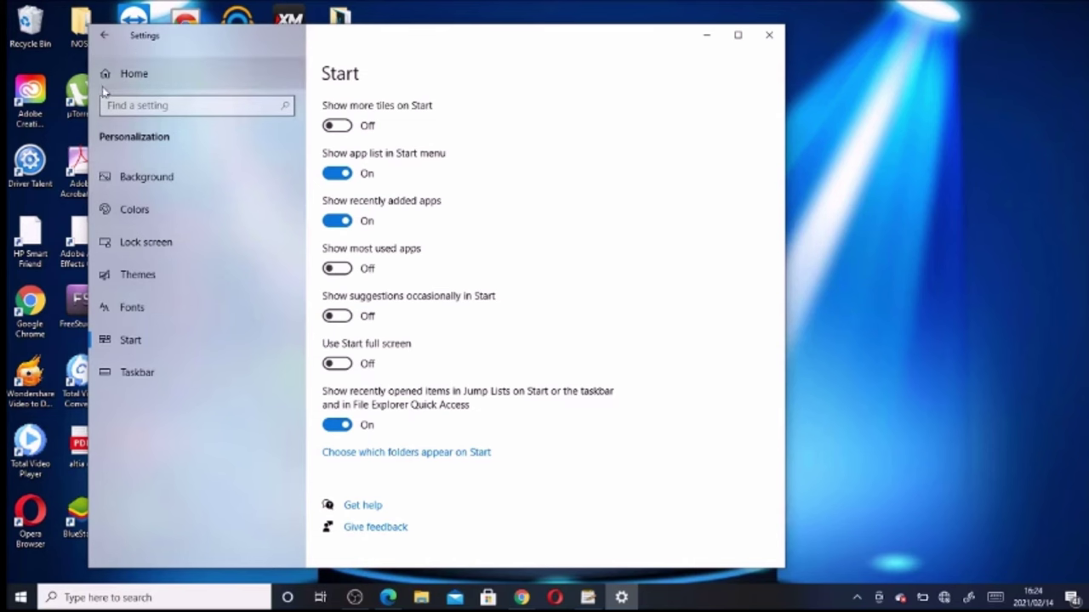
# - Return to the Settings home page and enter the System category's Display page
pyautogui.click(119, 36)
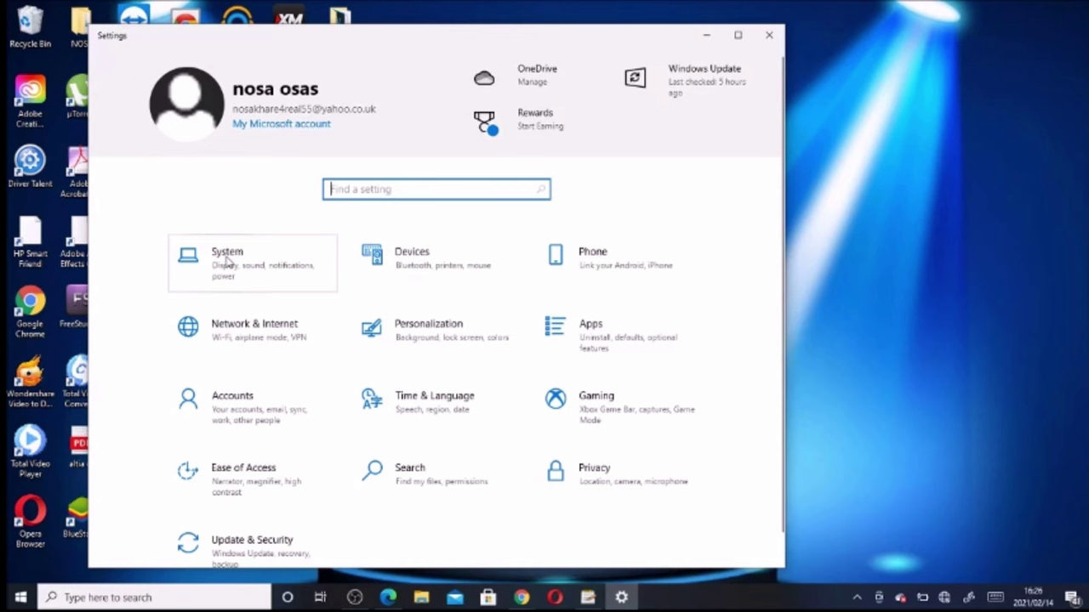
pyautogui.click(227, 262)
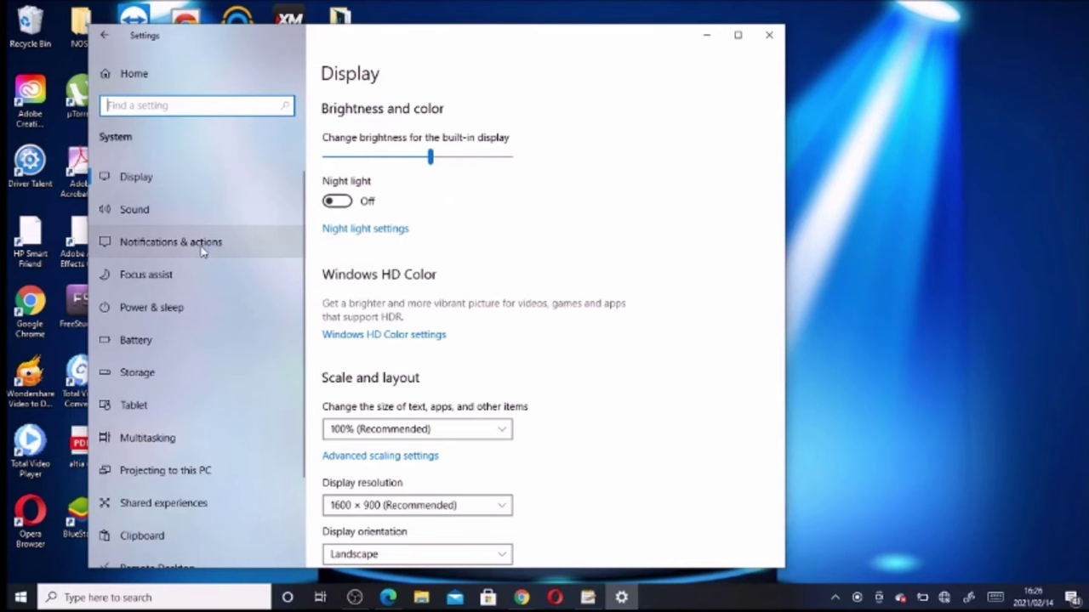
# - Under Notifications & actions, uncheck tips, tricks and suggestions and the Windows welcome experience
pyautogui.click(202, 245)
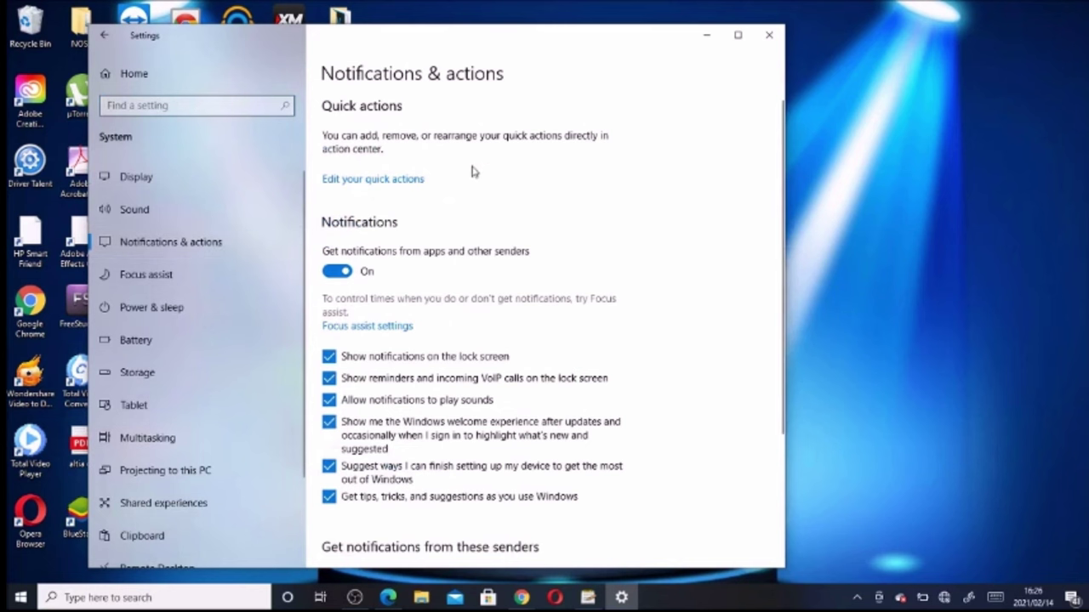
pyautogui.scroll(-3, 450, 166)
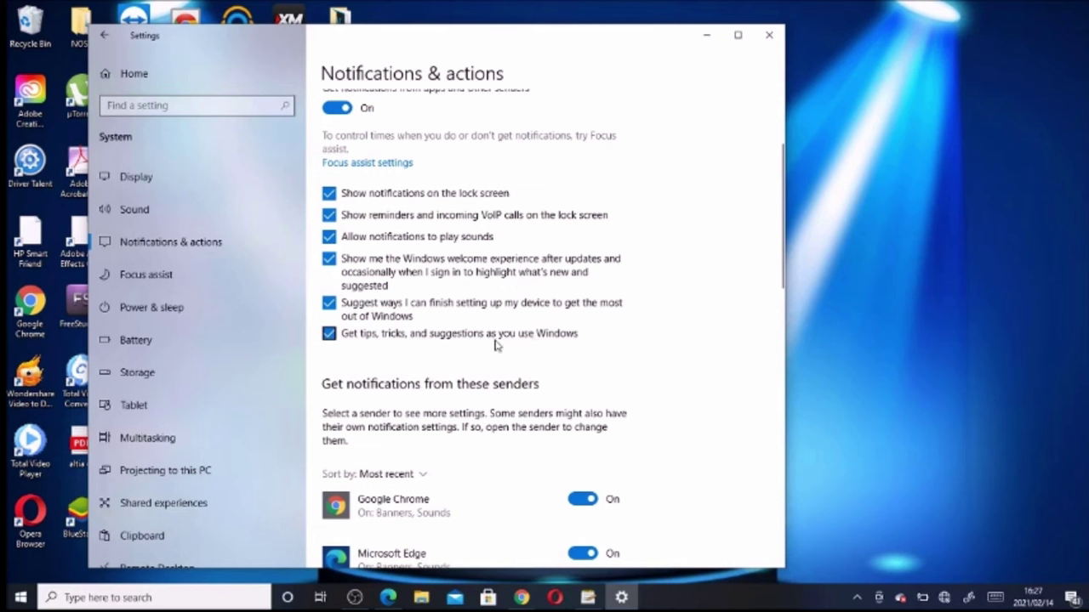
pyautogui.click(330, 336)
pyautogui.click(330, 260)
pyautogui.scroll(3, 474, 338)
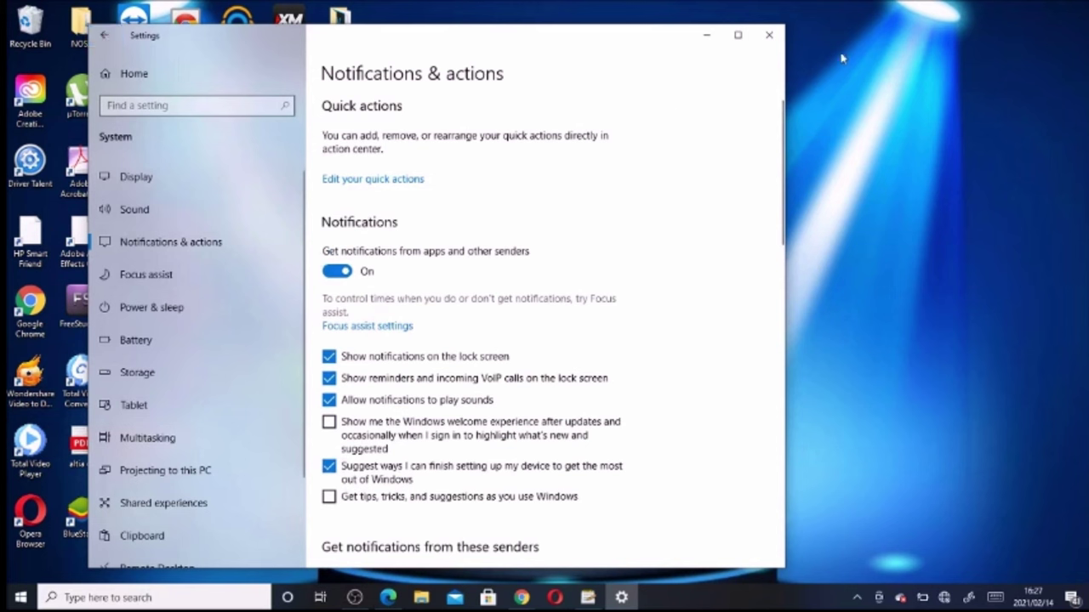
pyautogui.click(771, 35)
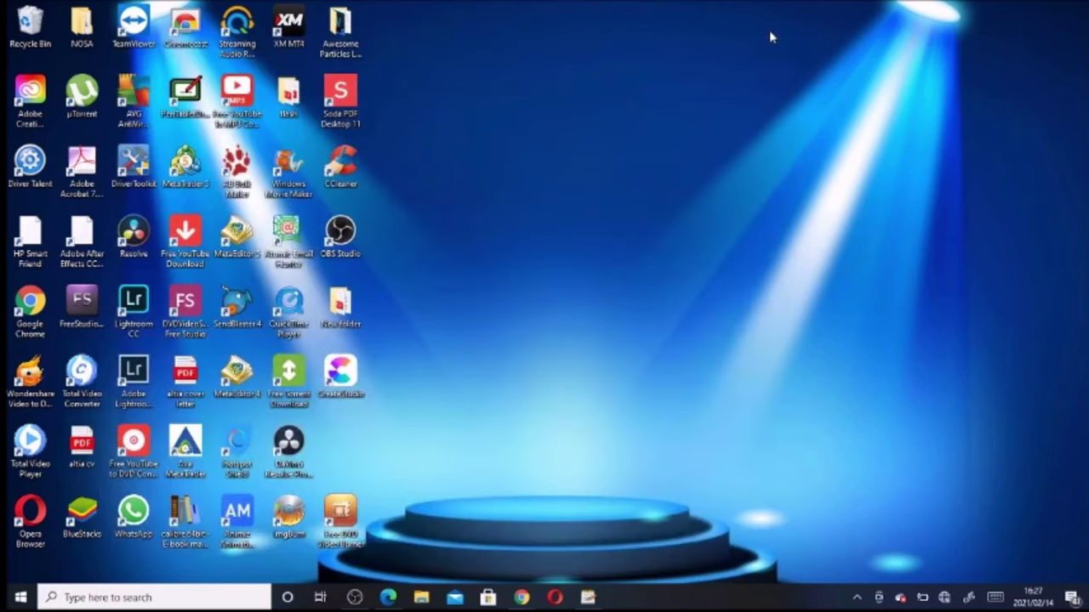